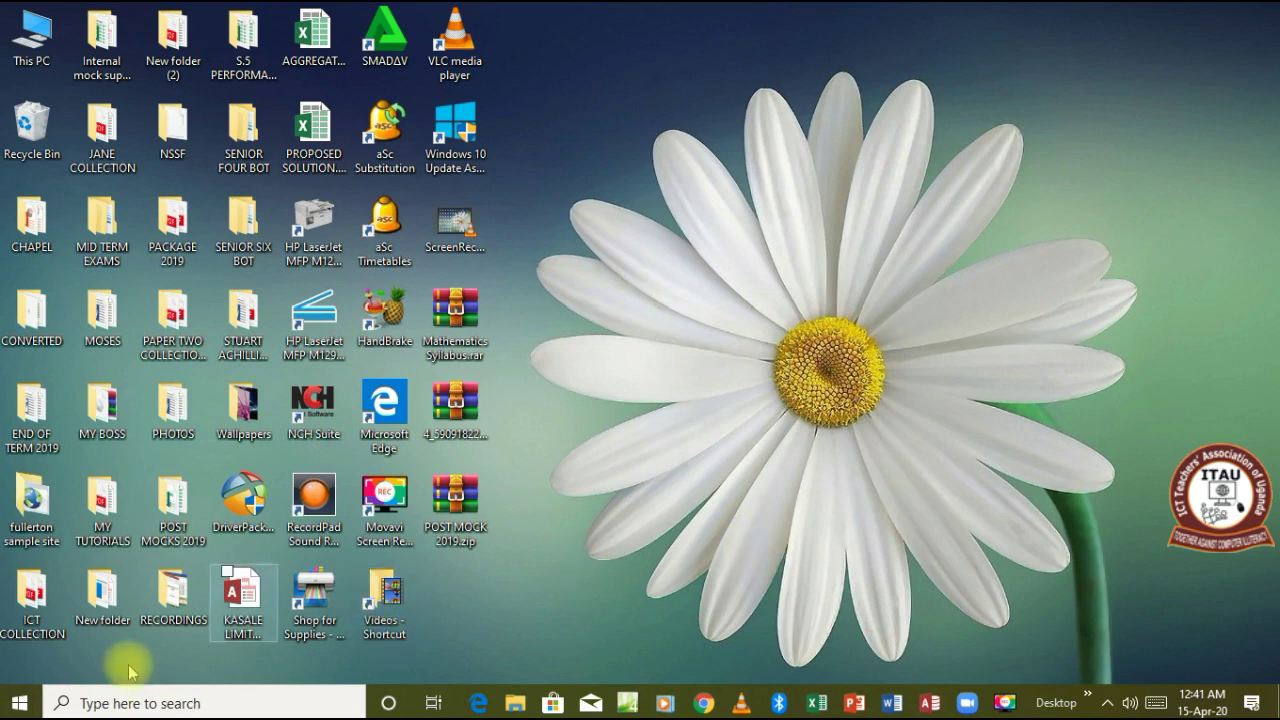
Launch Access 2016 and start a new blank desktop database.
click(20, 702)
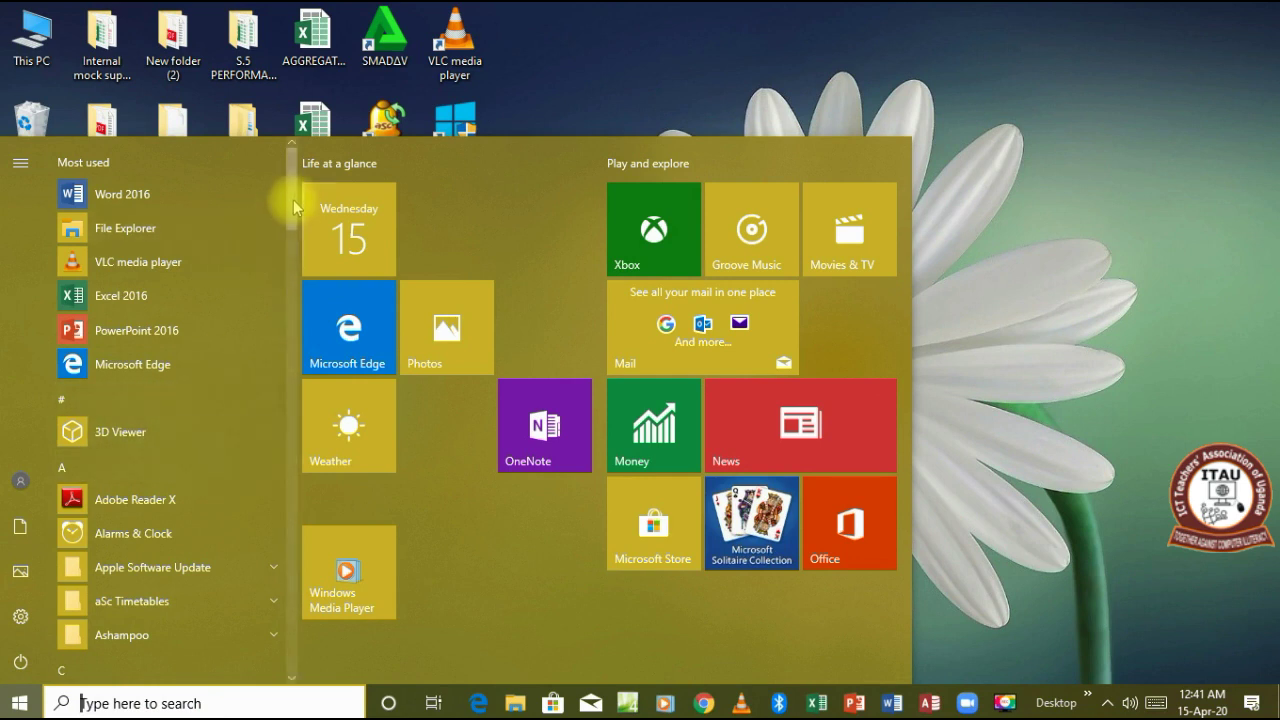
drag(293, 200, 265, 372)
click(265, 370)
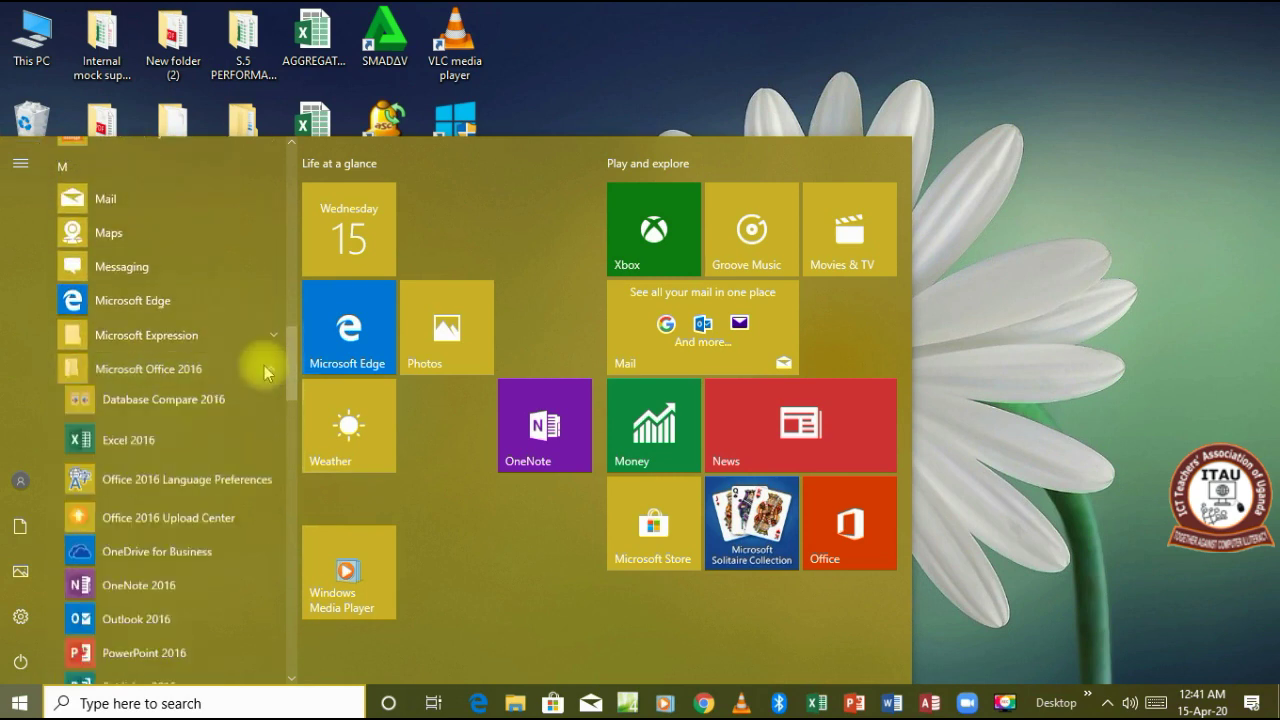
click(205, 400)
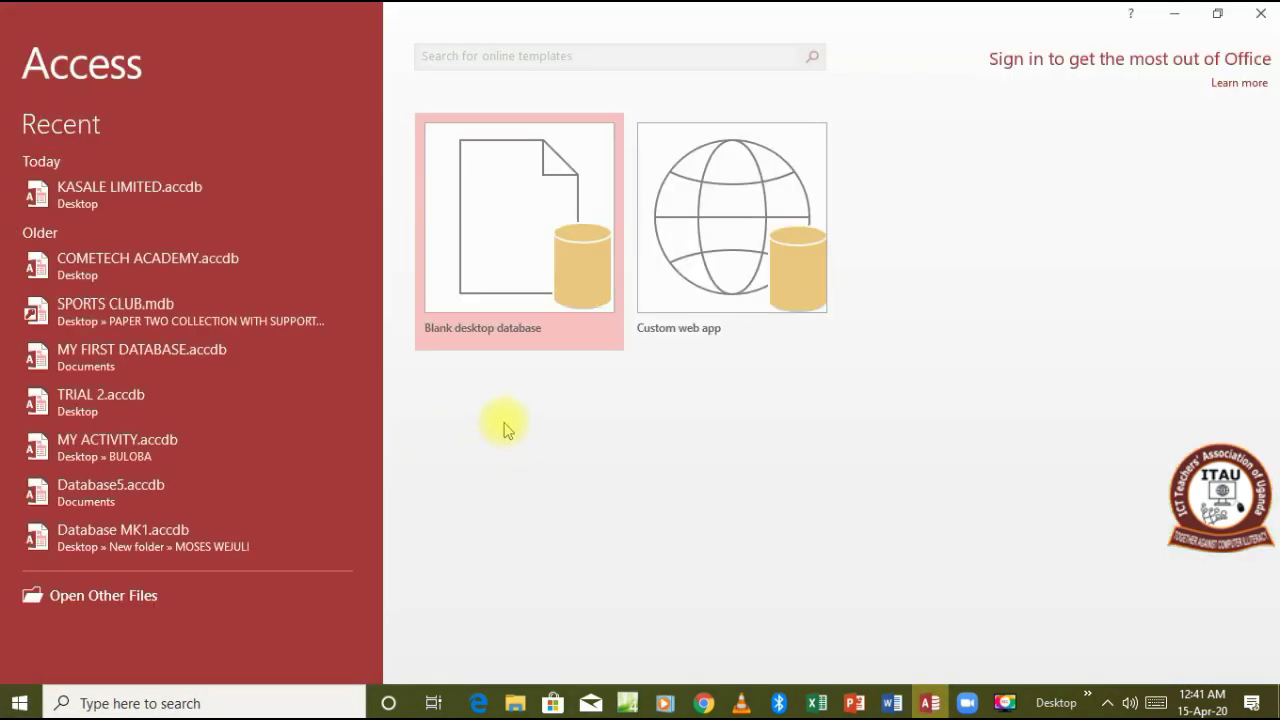
click(488, 275)
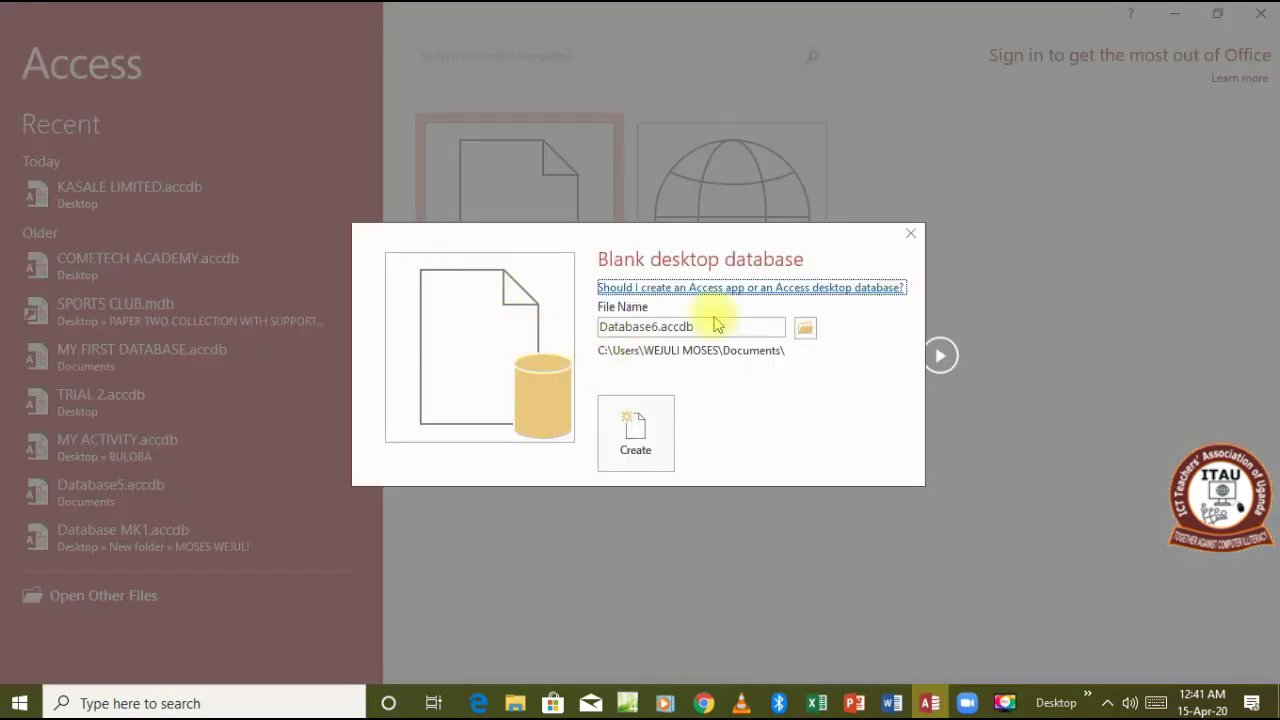
Name the new database KASALE LIMITED, set its location to the Desktop and create it.
double_click(705, 327)
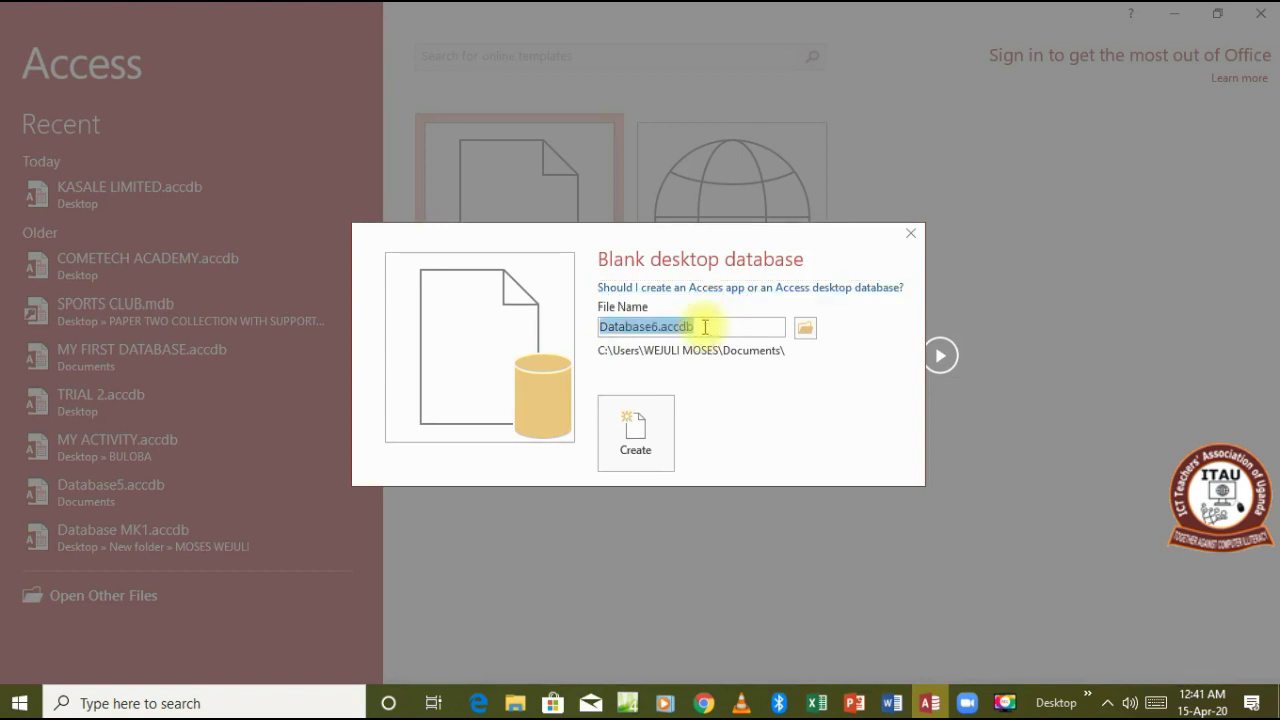
text(KASAL)
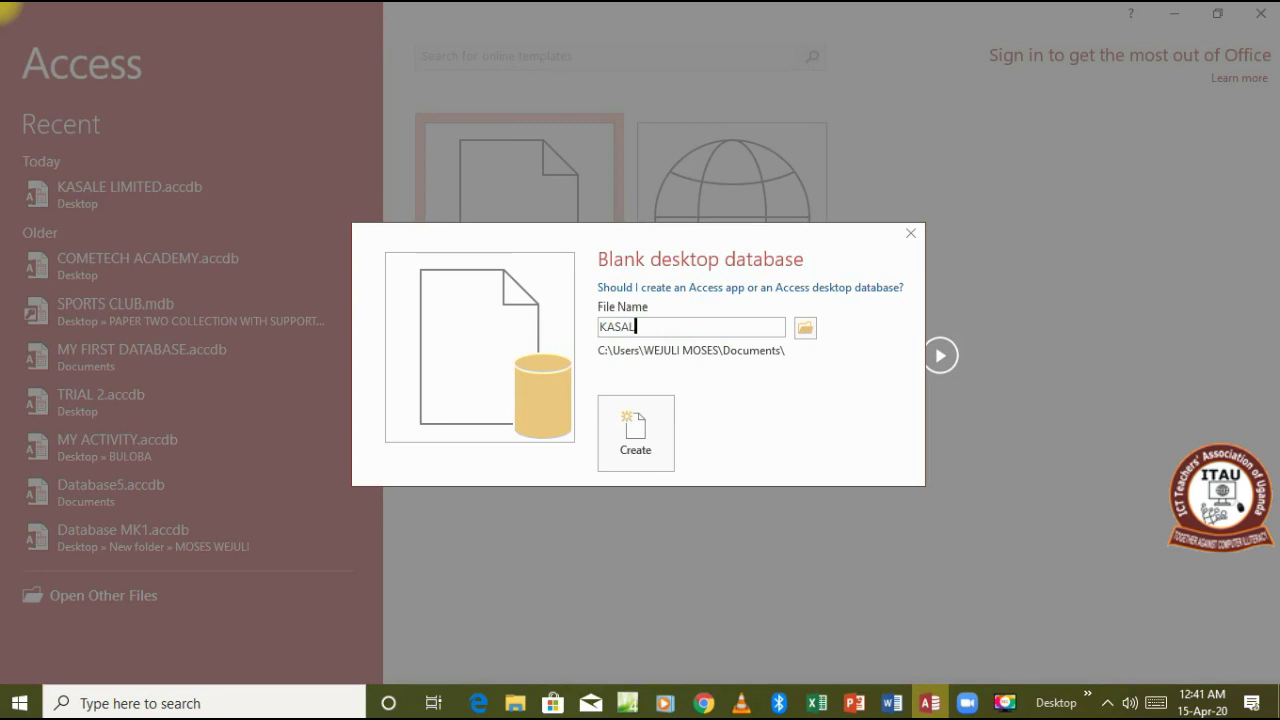
text(E LIMITED)
click(805, 330)
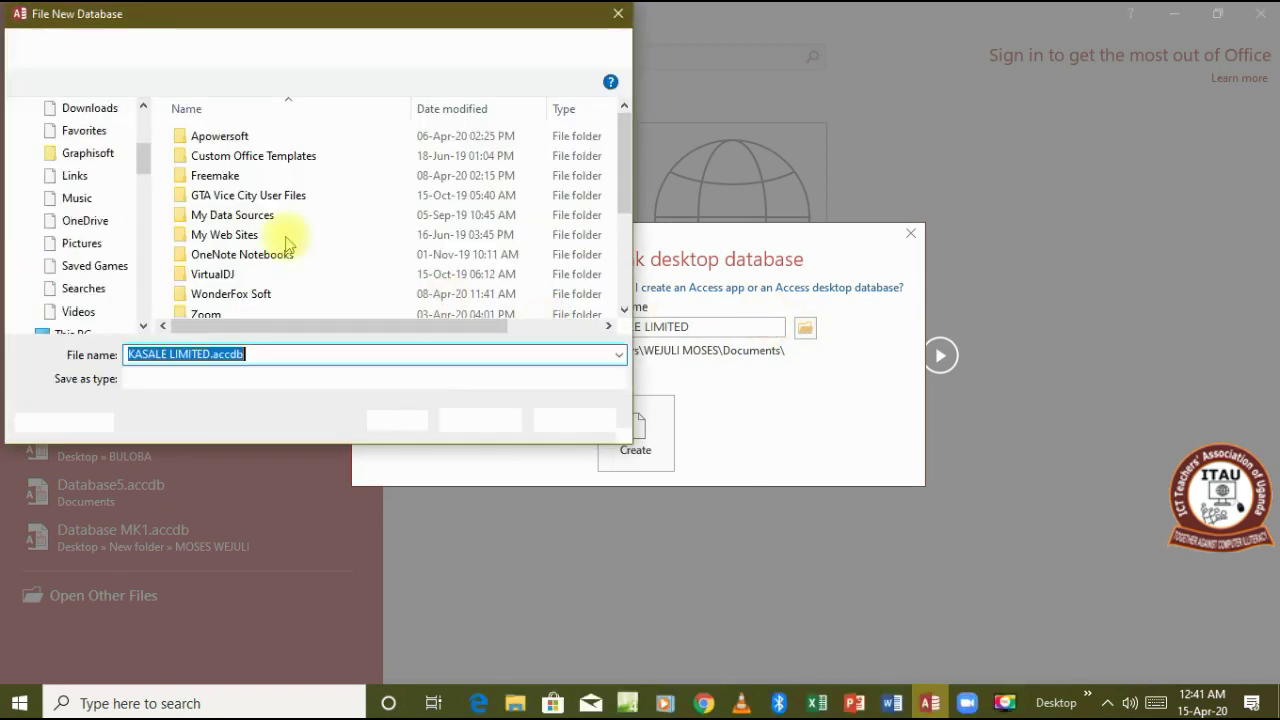
drag(143, 200, 143, 122)
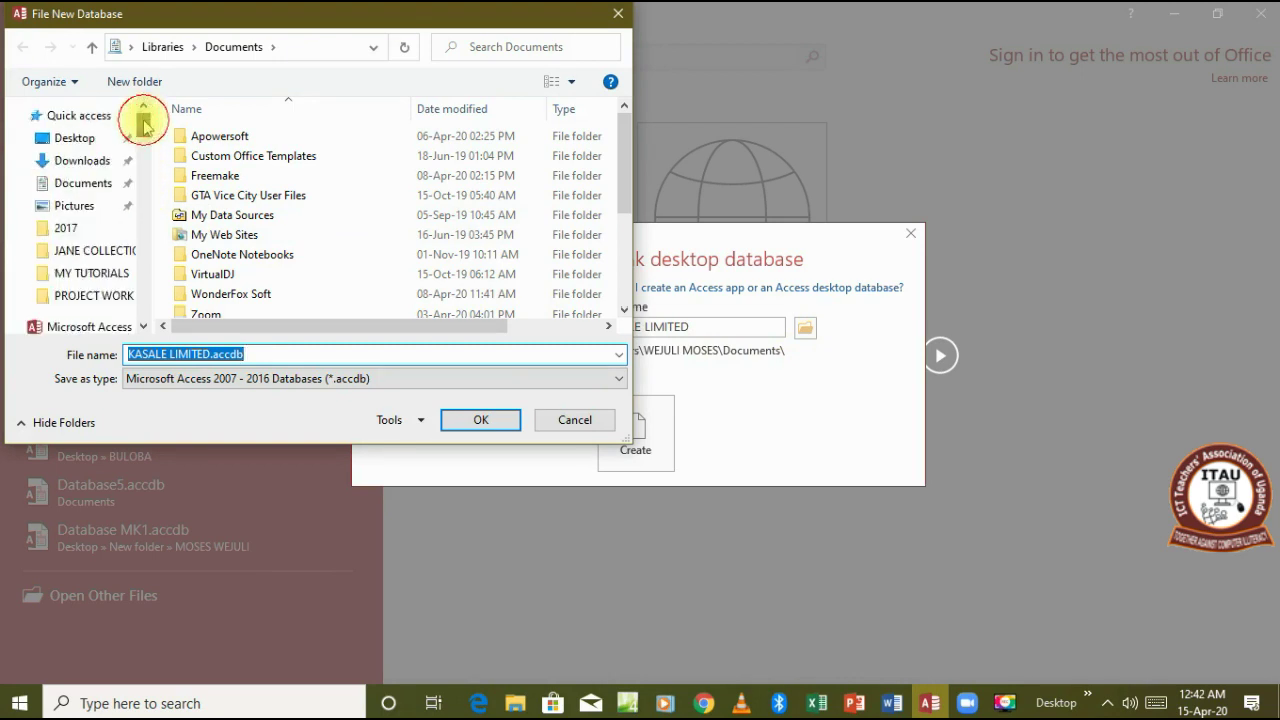
click(98, 139)
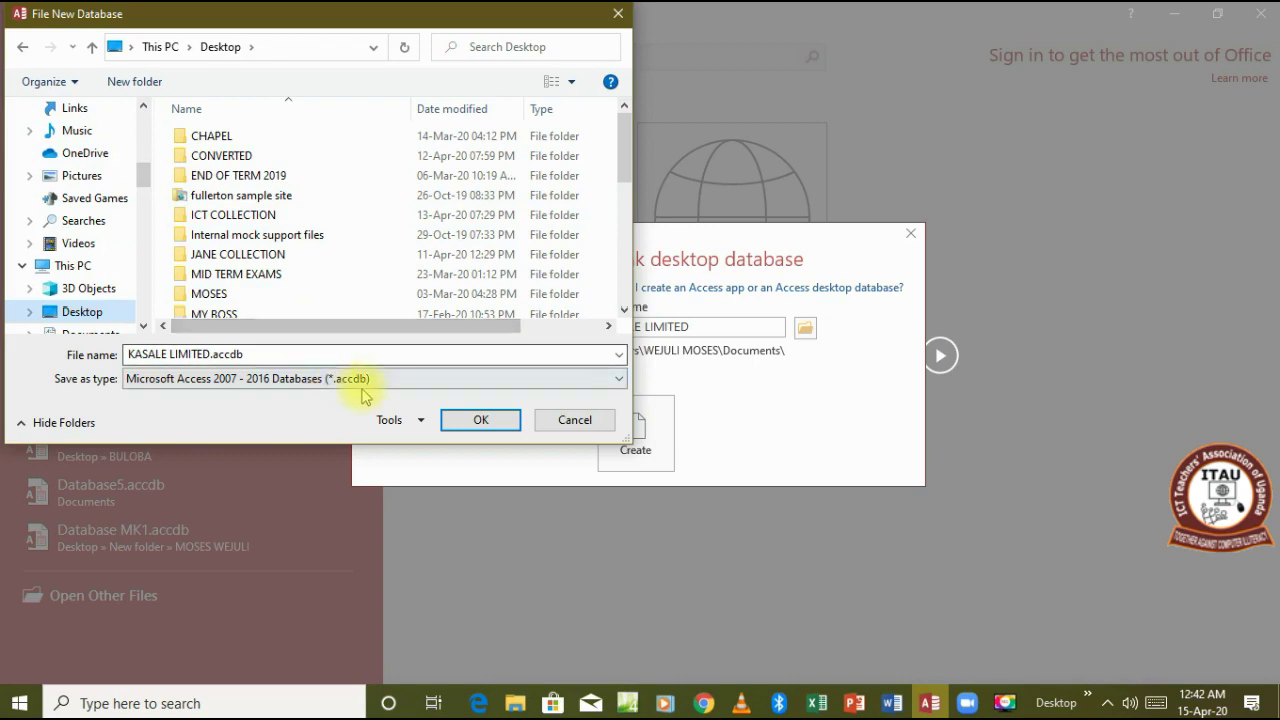
click(502, 423)
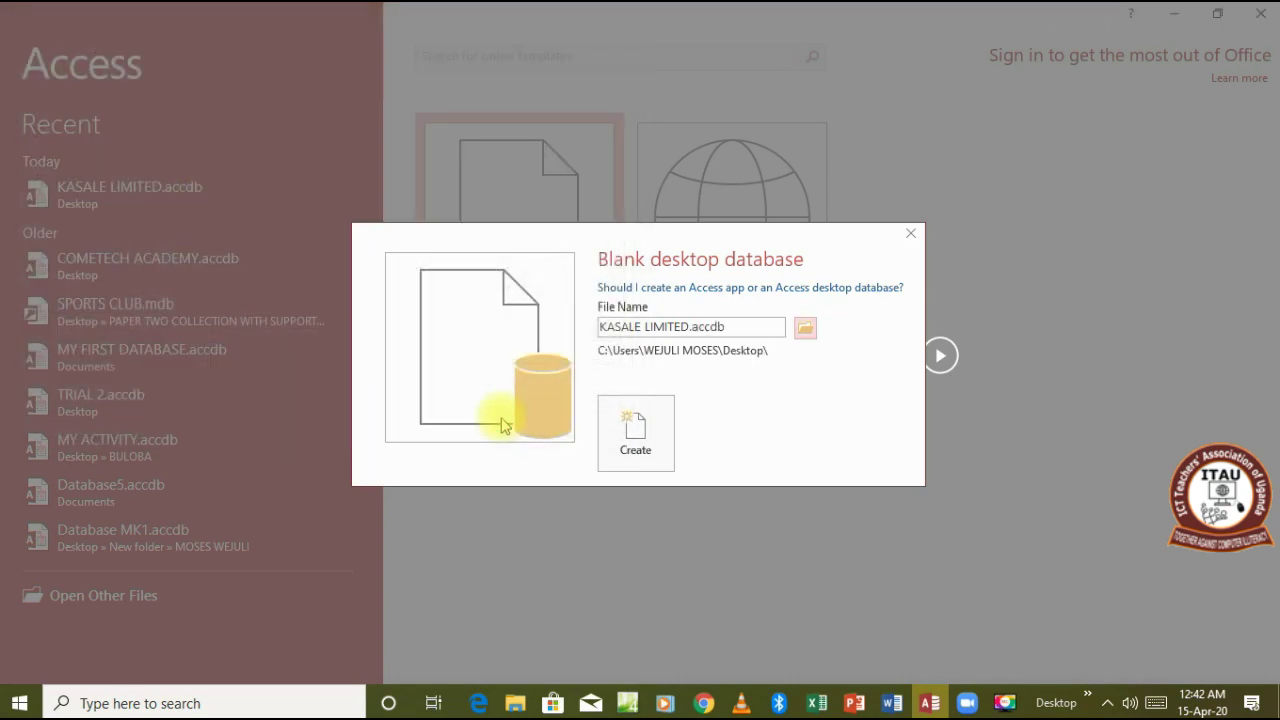
click(633, 428)
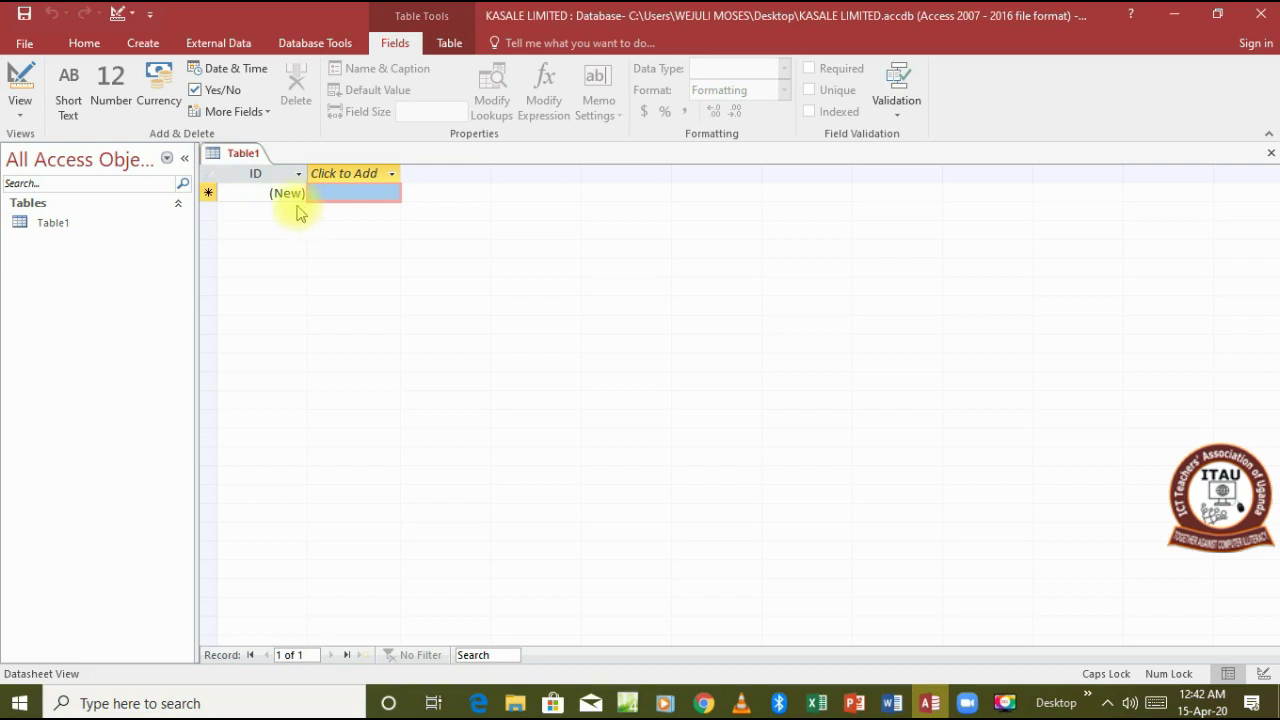
Switch the default table to Design View, saving it as EMPLOYEE_TAB.
click(22, 125)
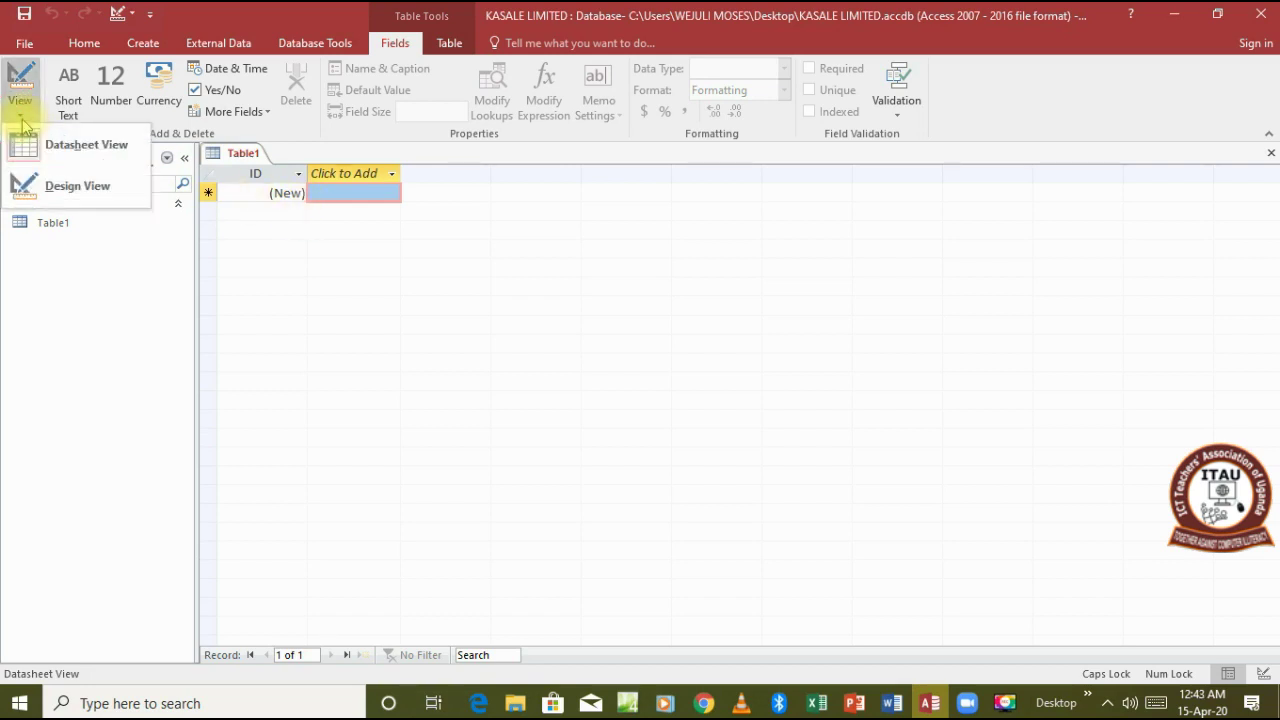
click(50, 187)
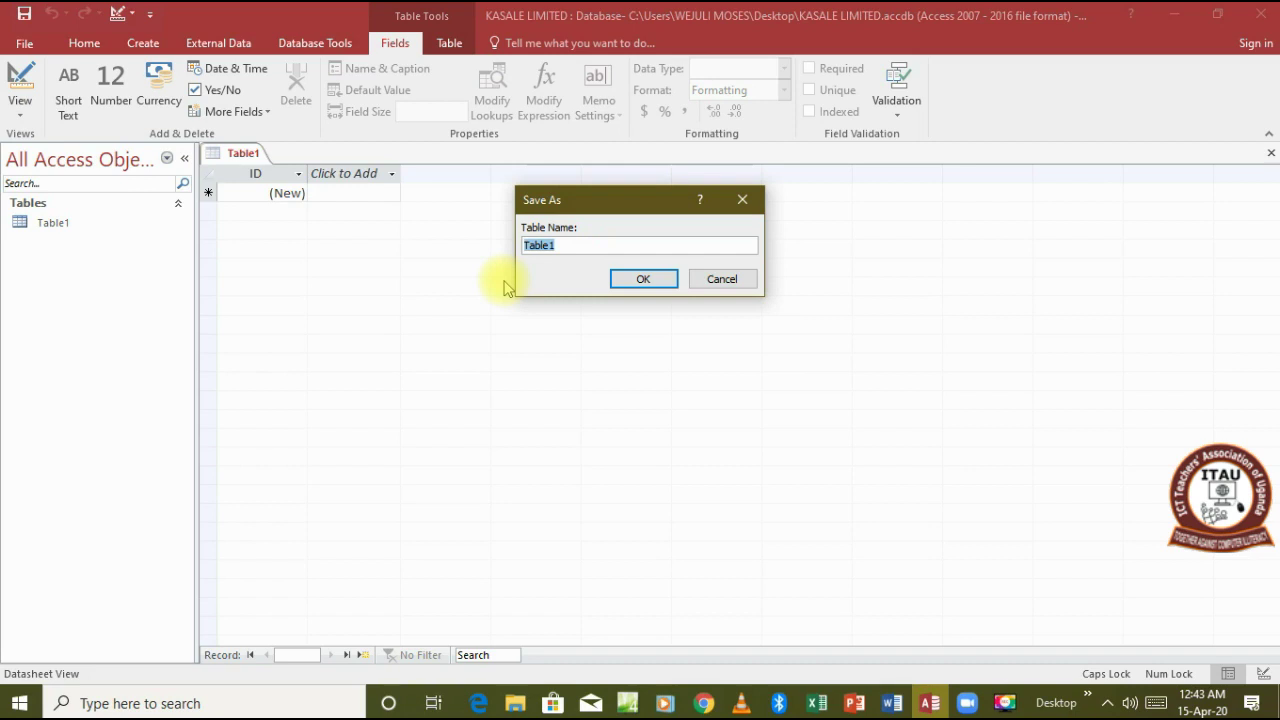
text(E)
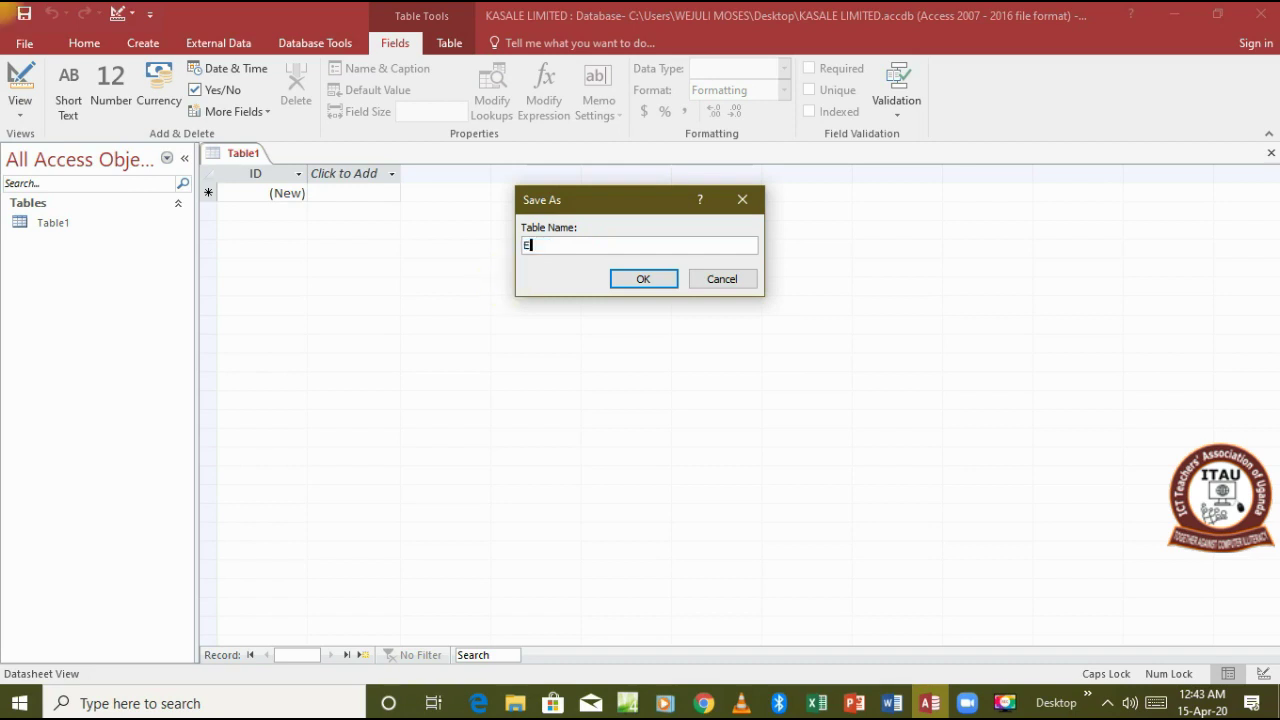
text(MPLOYEE_TAB)
click(630, 279)
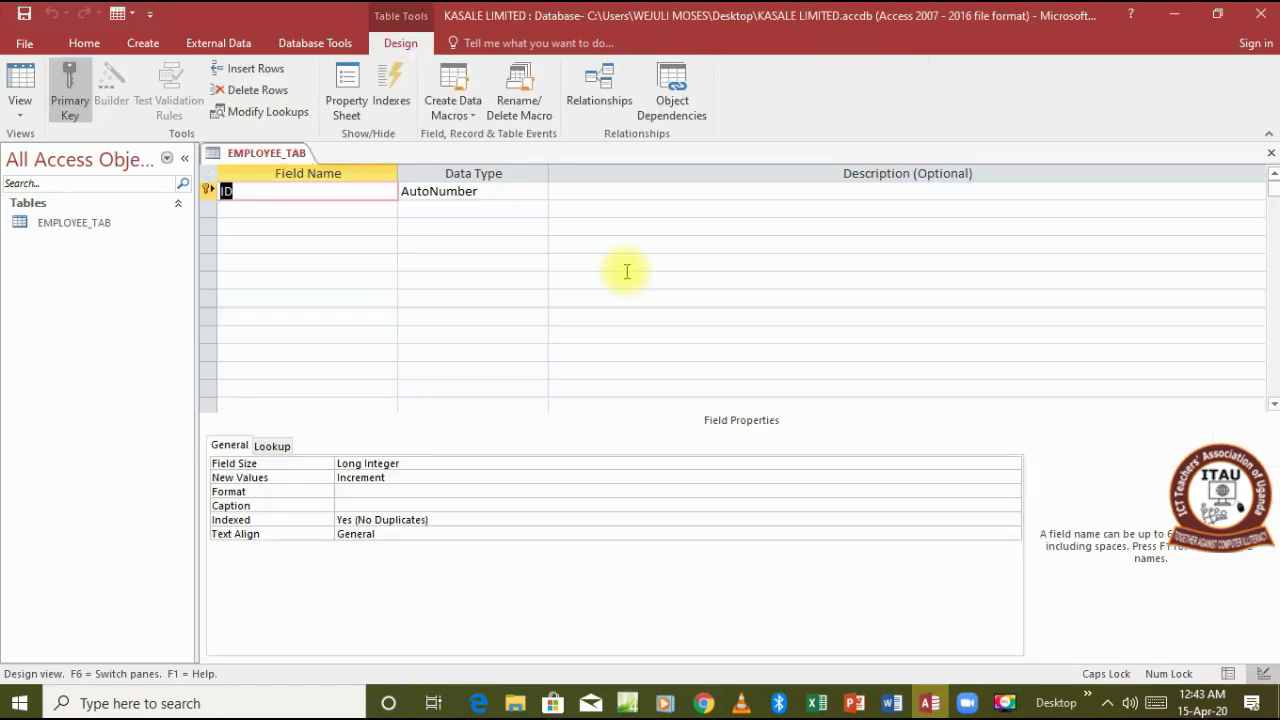
Rename the table's ID field as EMPLOYEEID.
click(224, 192)
text(EM)
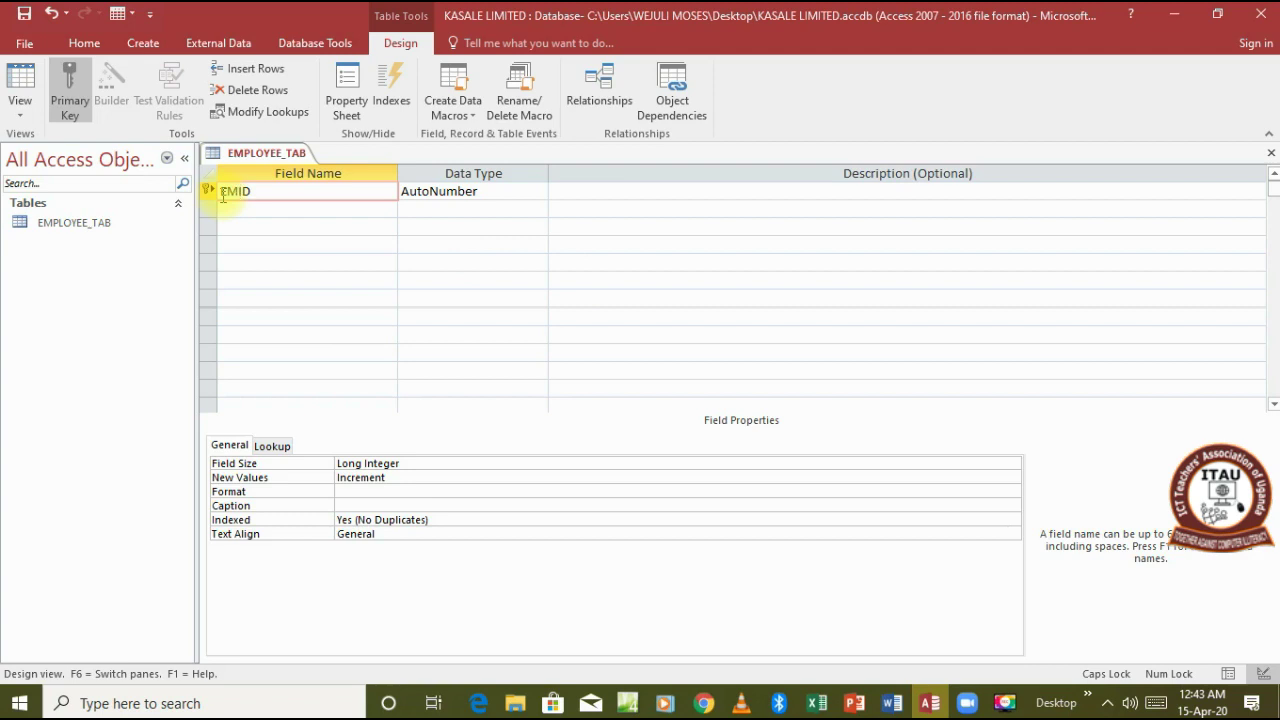
text(PLOYEE)
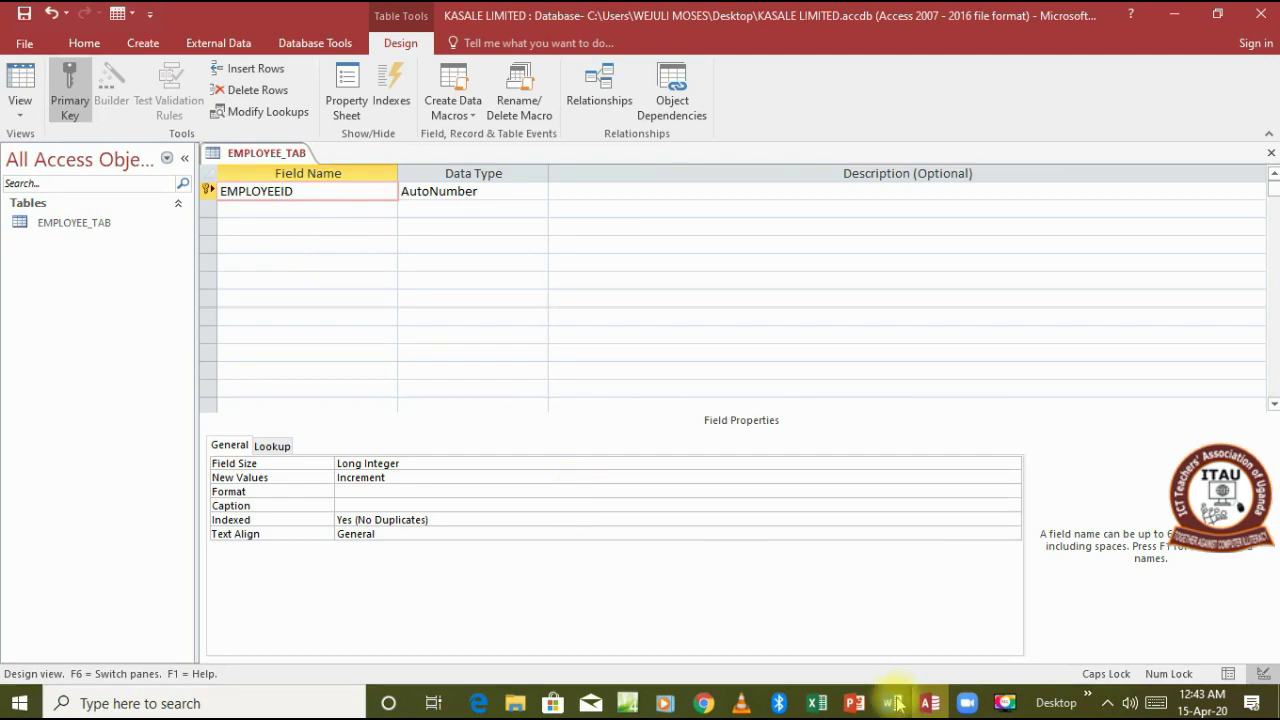
mouse_move(893, 703)
click(870, 630)
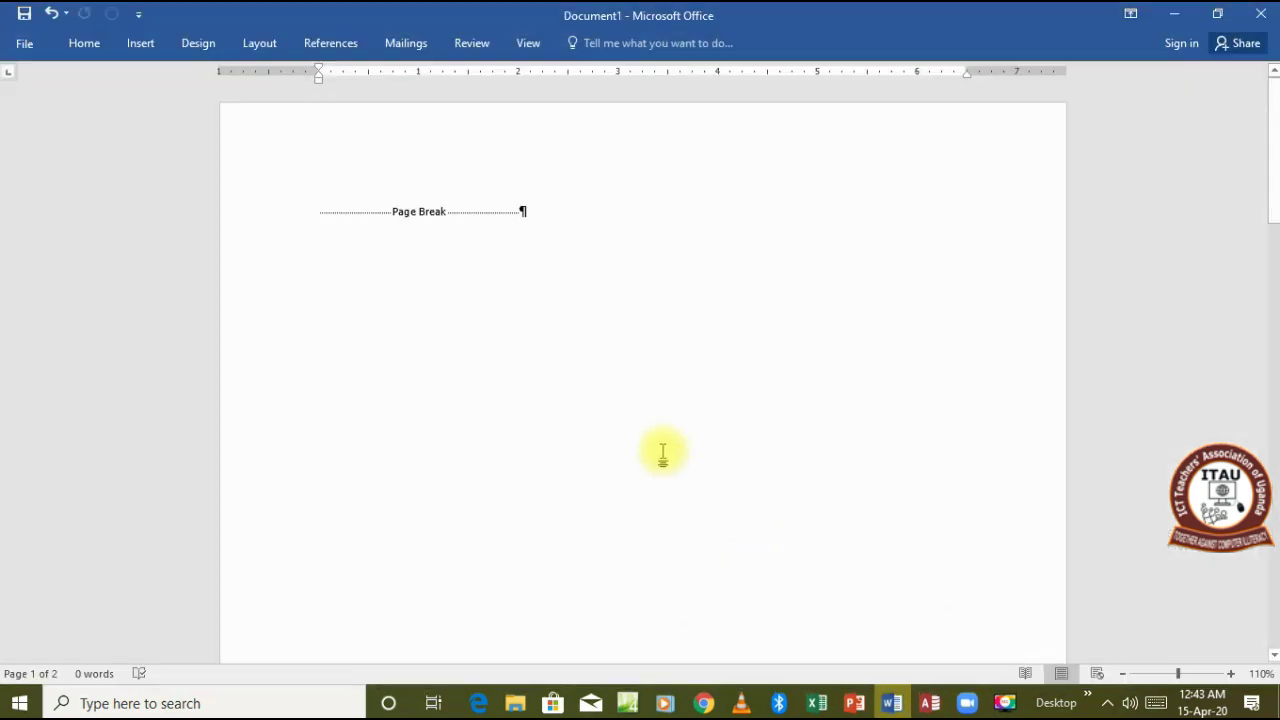
click(1263, 22)
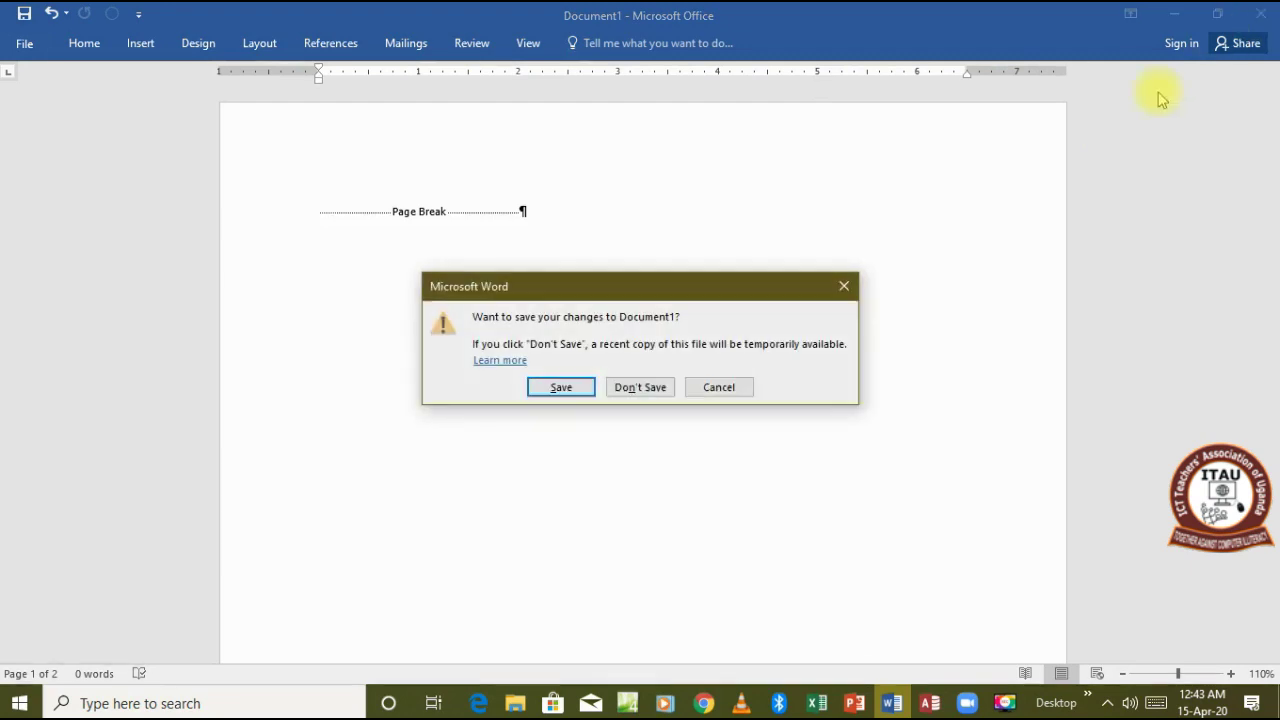
click(640, 387)
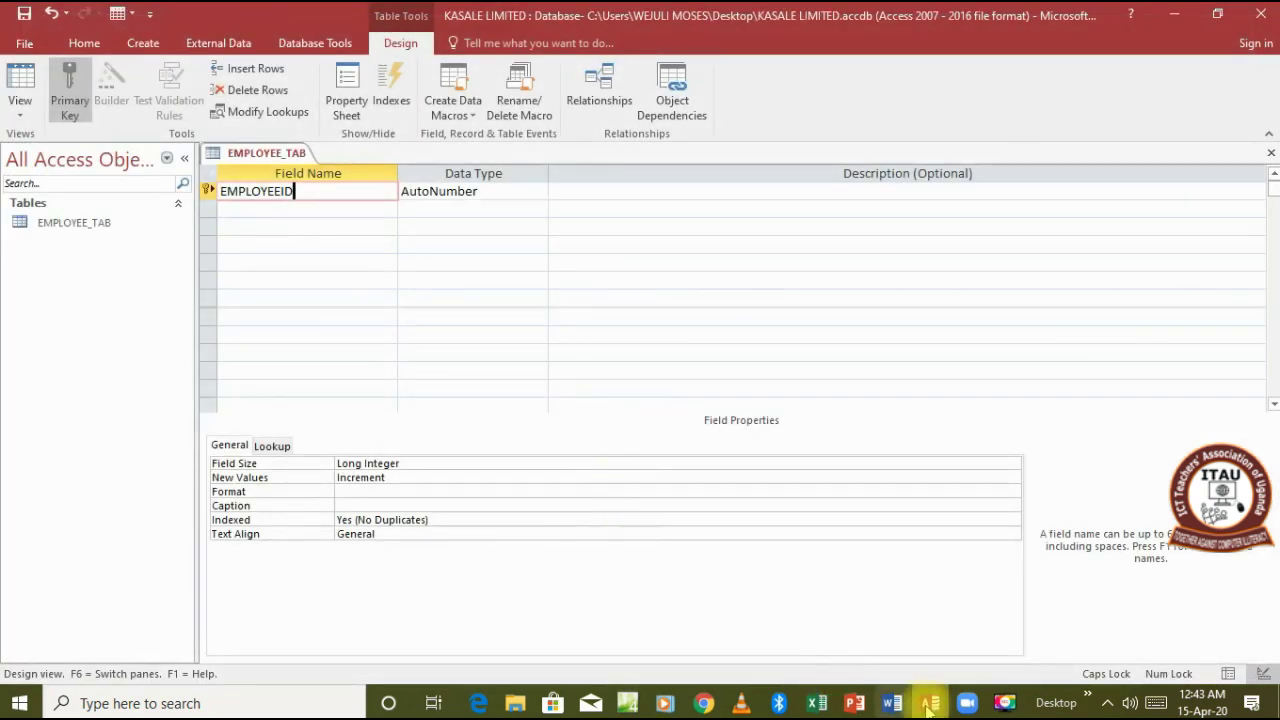
Check the column headings in the question PDF in Microsoft Edge and add the fields FIRSTNAME and LASTNAME in Access.
click(472, 706)
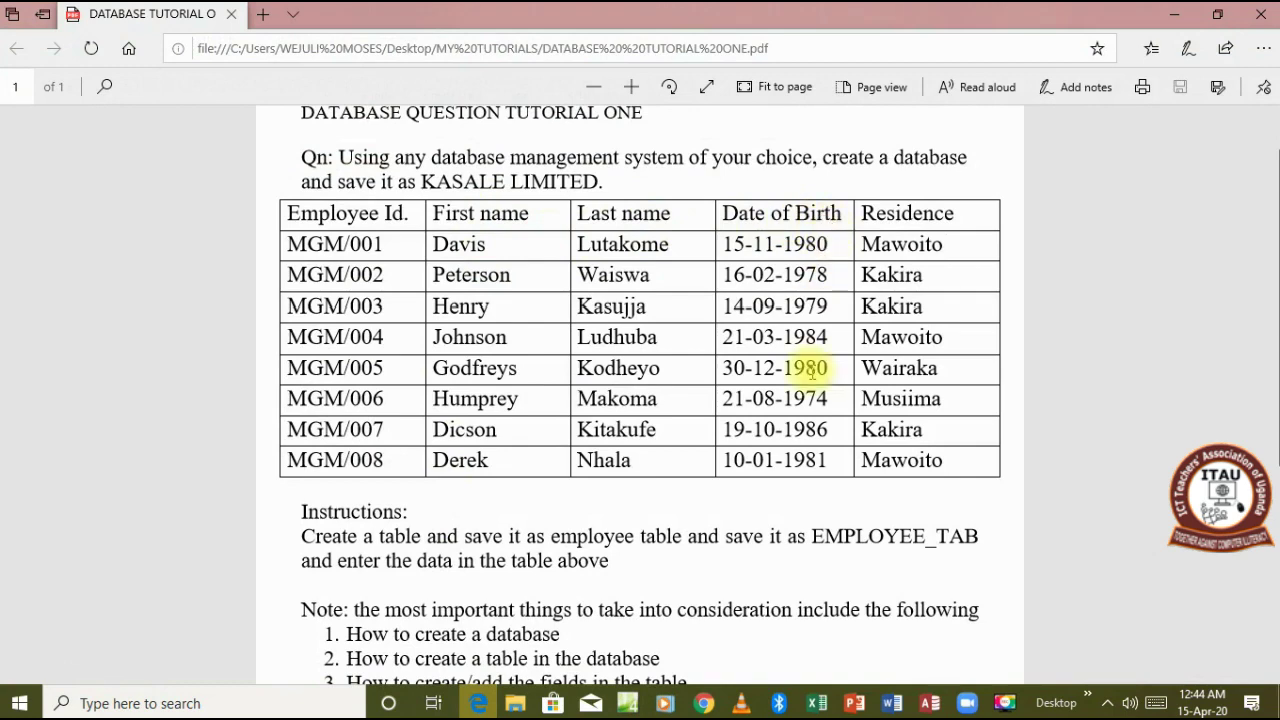
click(928, 705)
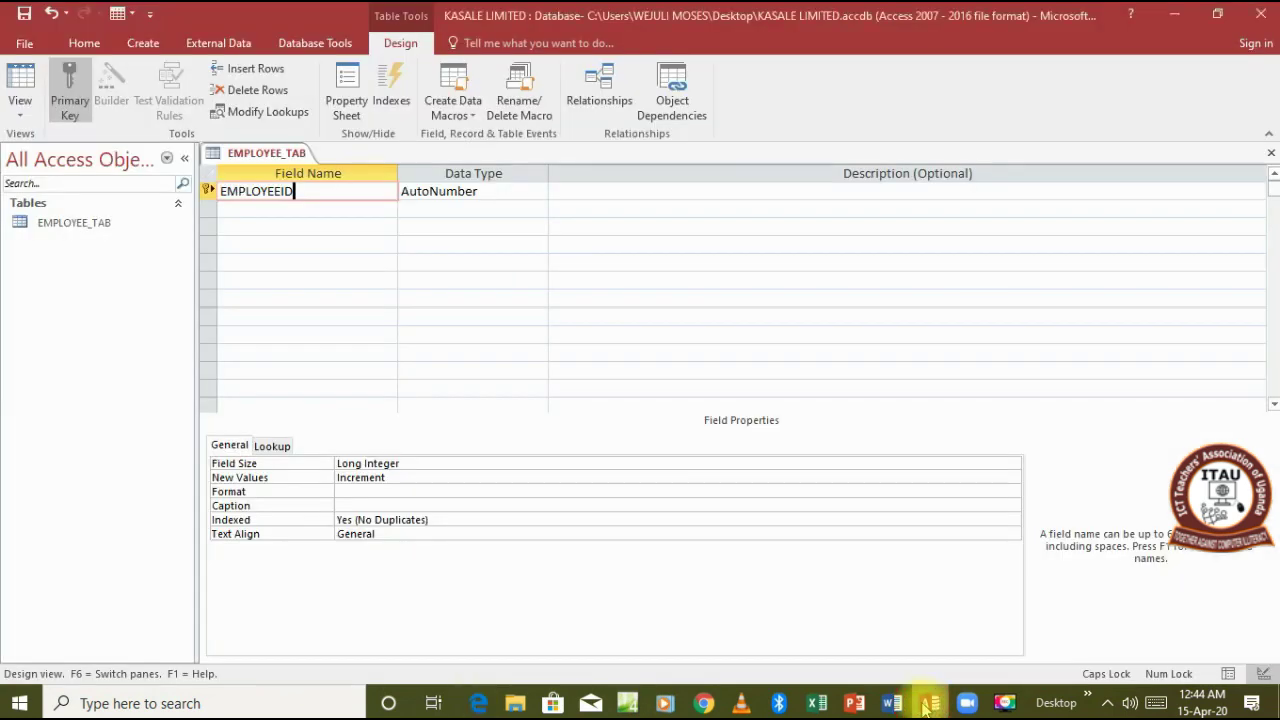
click(340, 208)
text(FIRSTNAME)
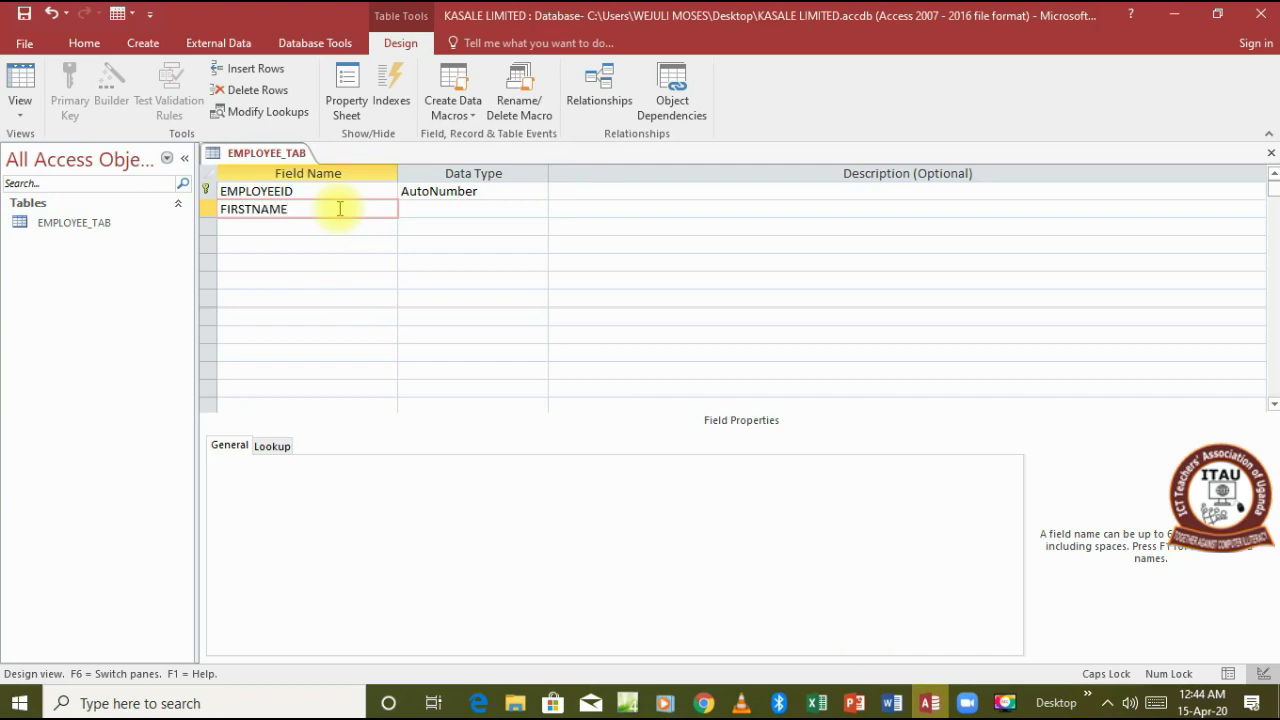
key(Down)
text(LASTNAME)
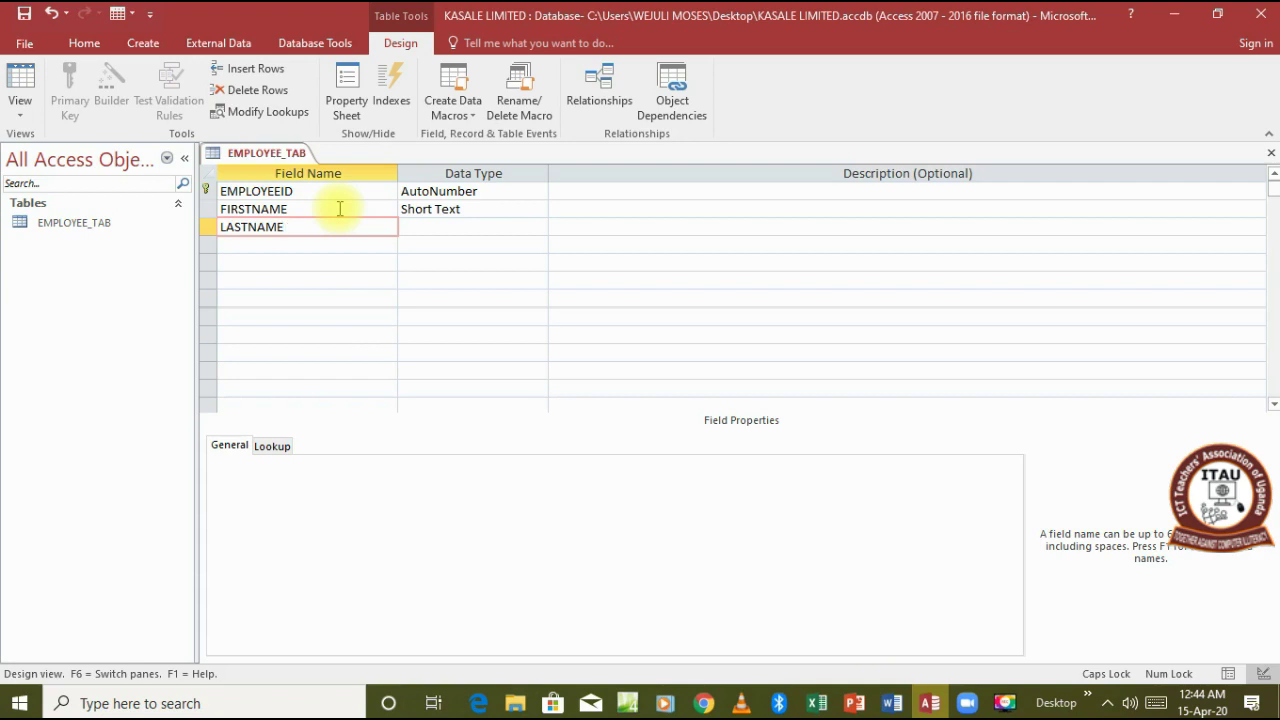
key(Down)
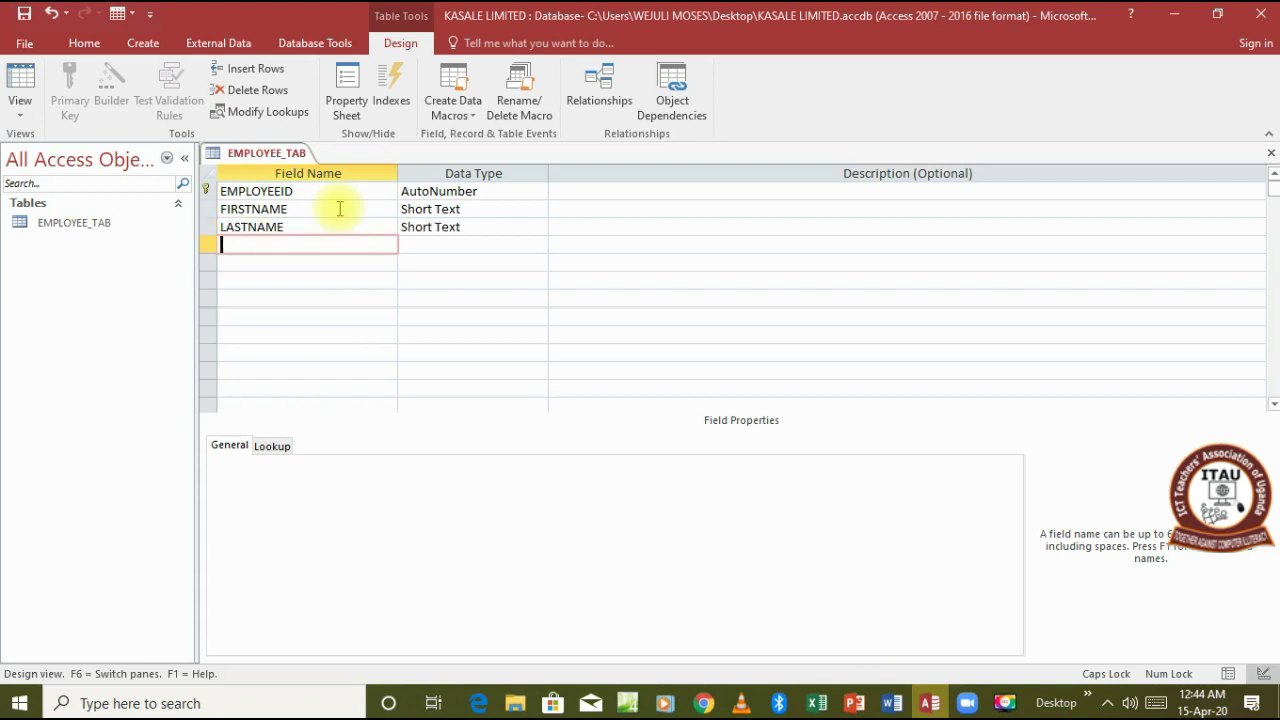
Add the fields DATE OF BIRT and RESIDENCE below LASTNAME in the table design.
text(EOF BIRT)
click(248, 244)
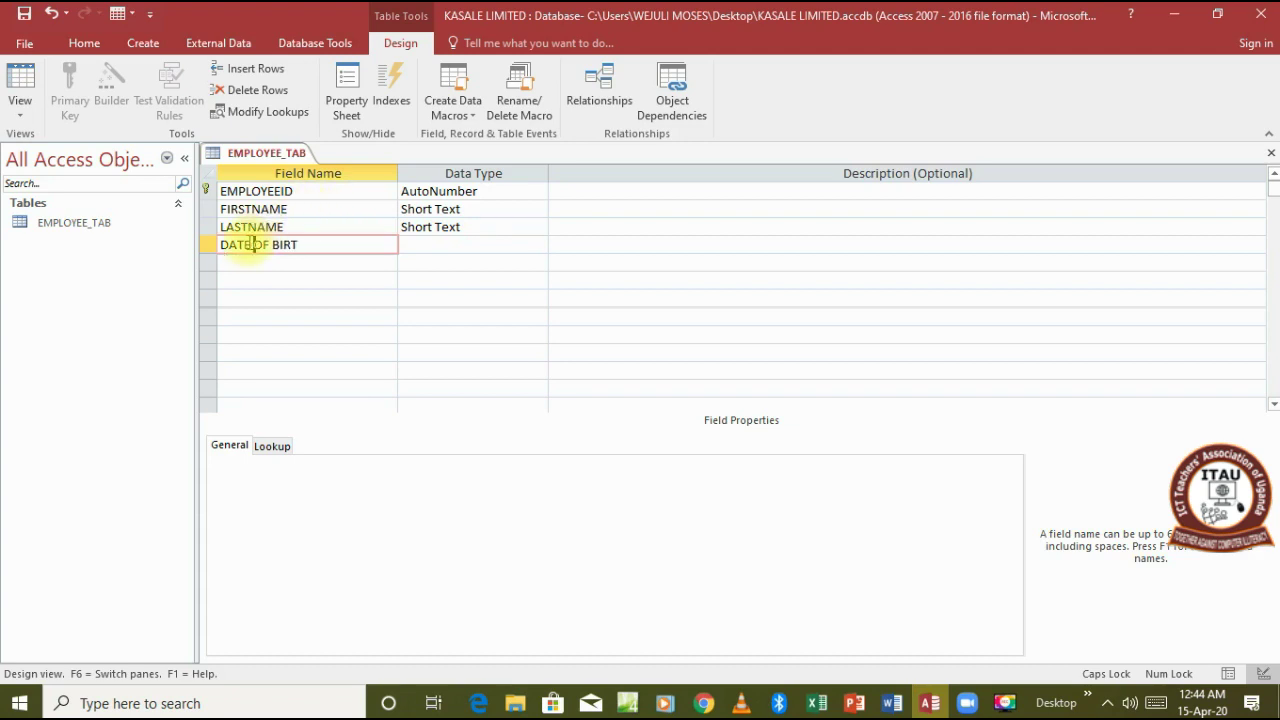
click(246, 260)
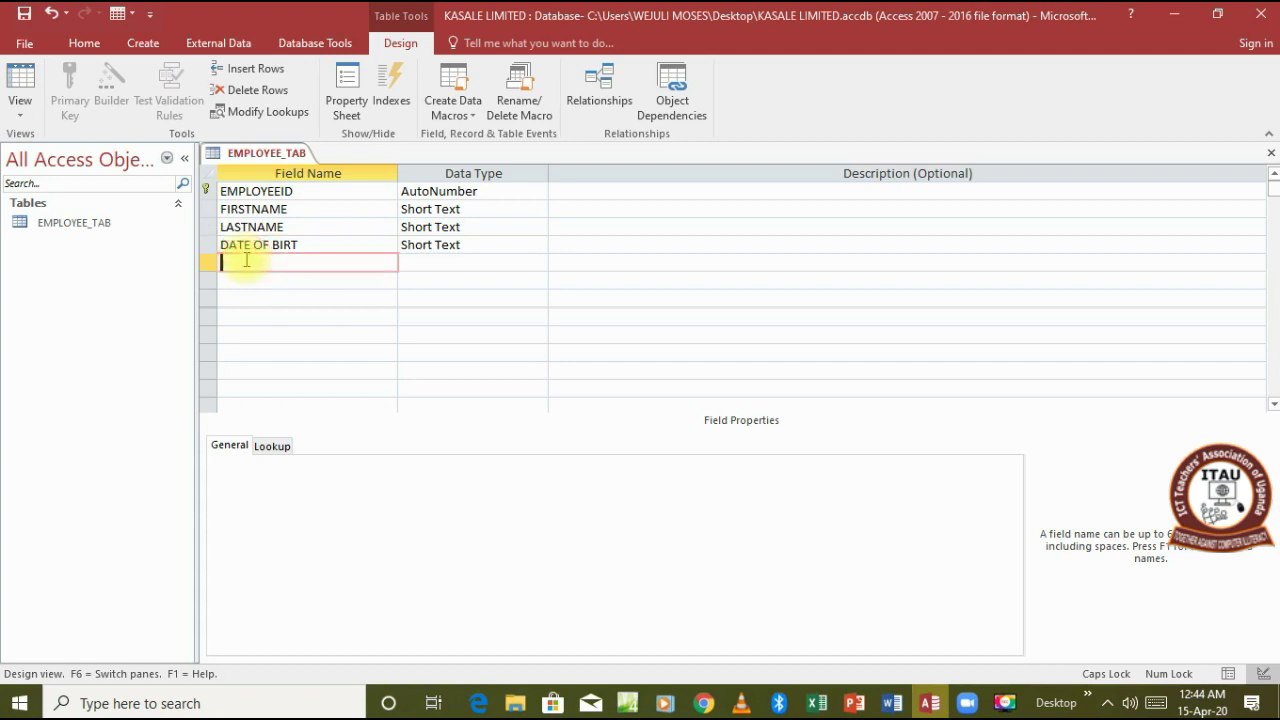
text(RESIDENCE)
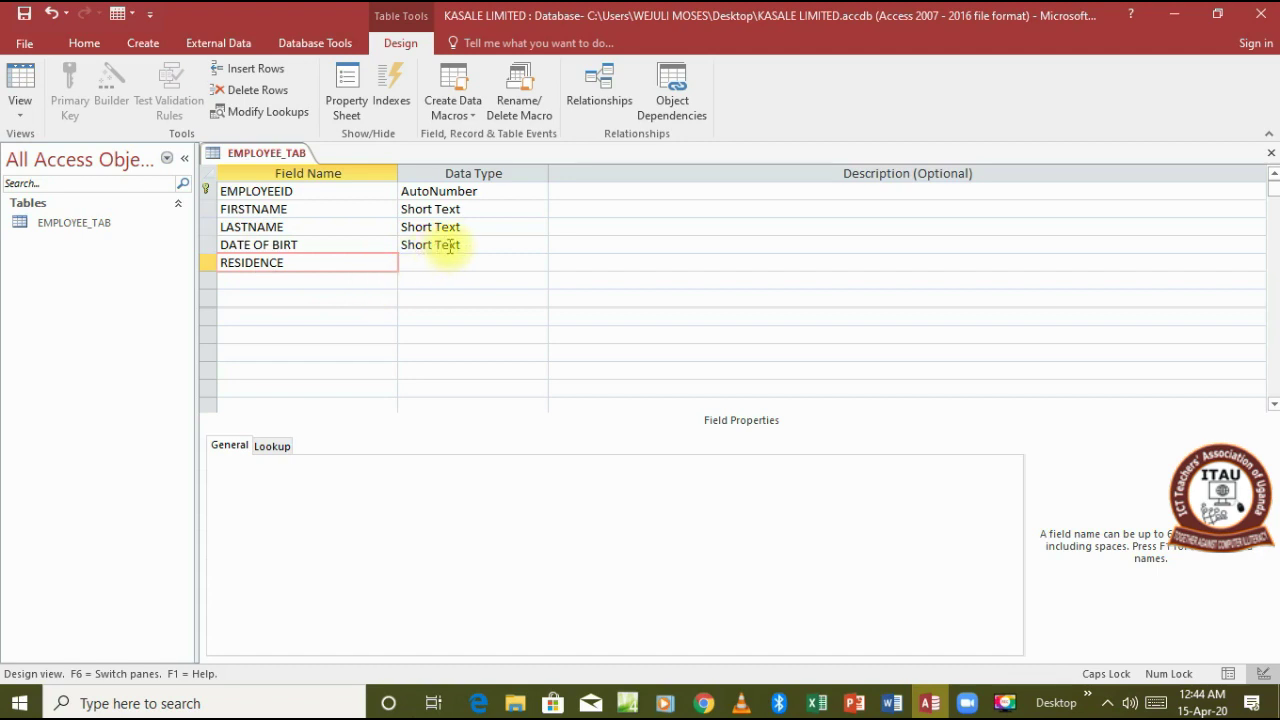
Set the data type of the EMPLOYEEID field to Short Text.
click(457, 192)
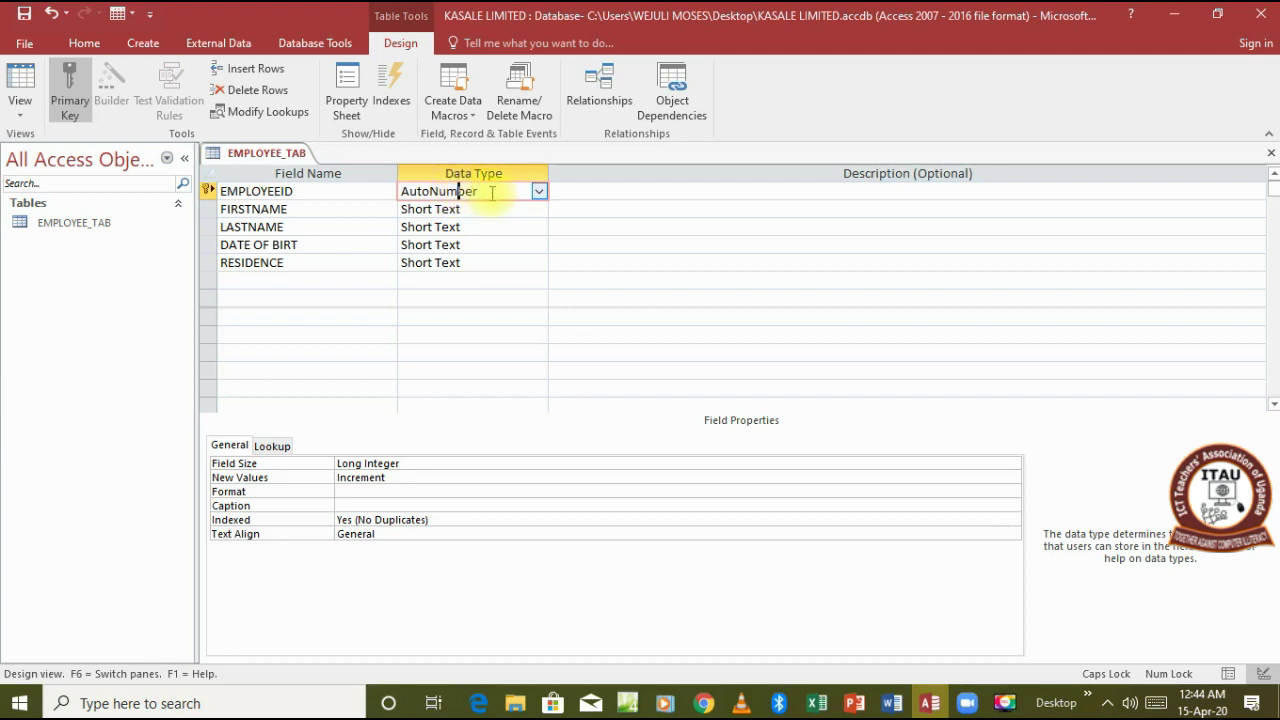
click(538, 193)
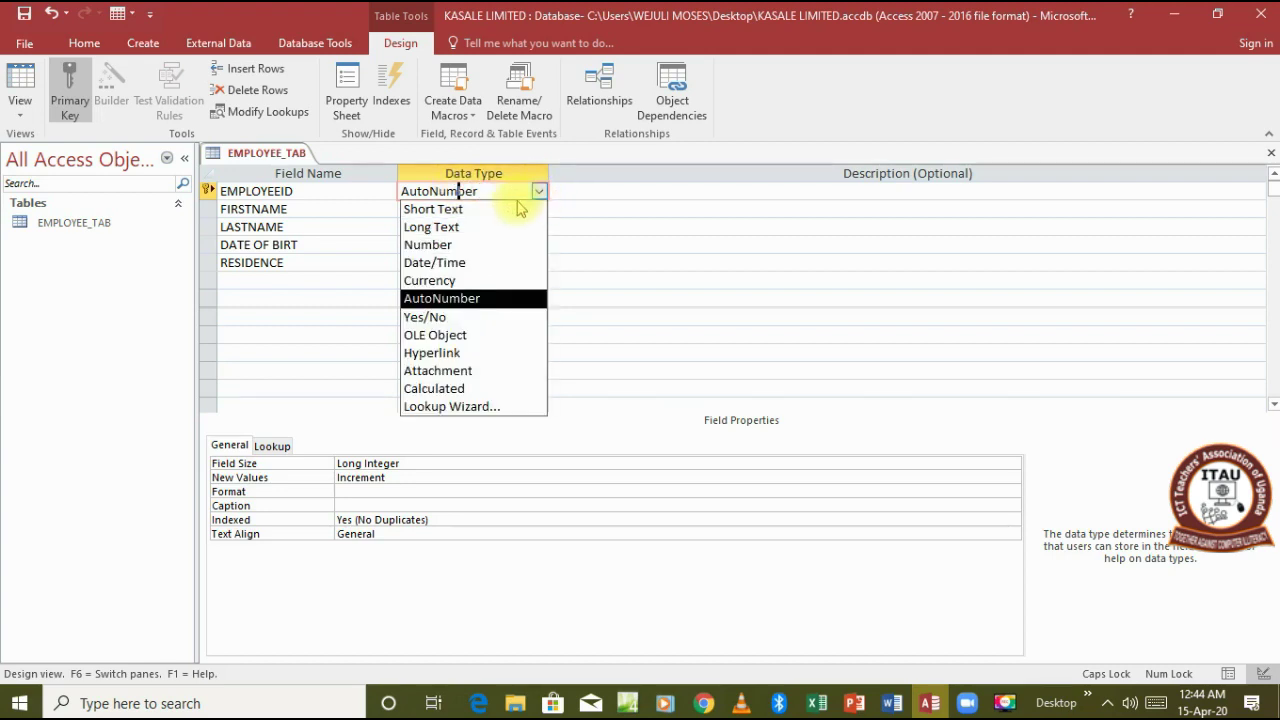
click(500, 209)
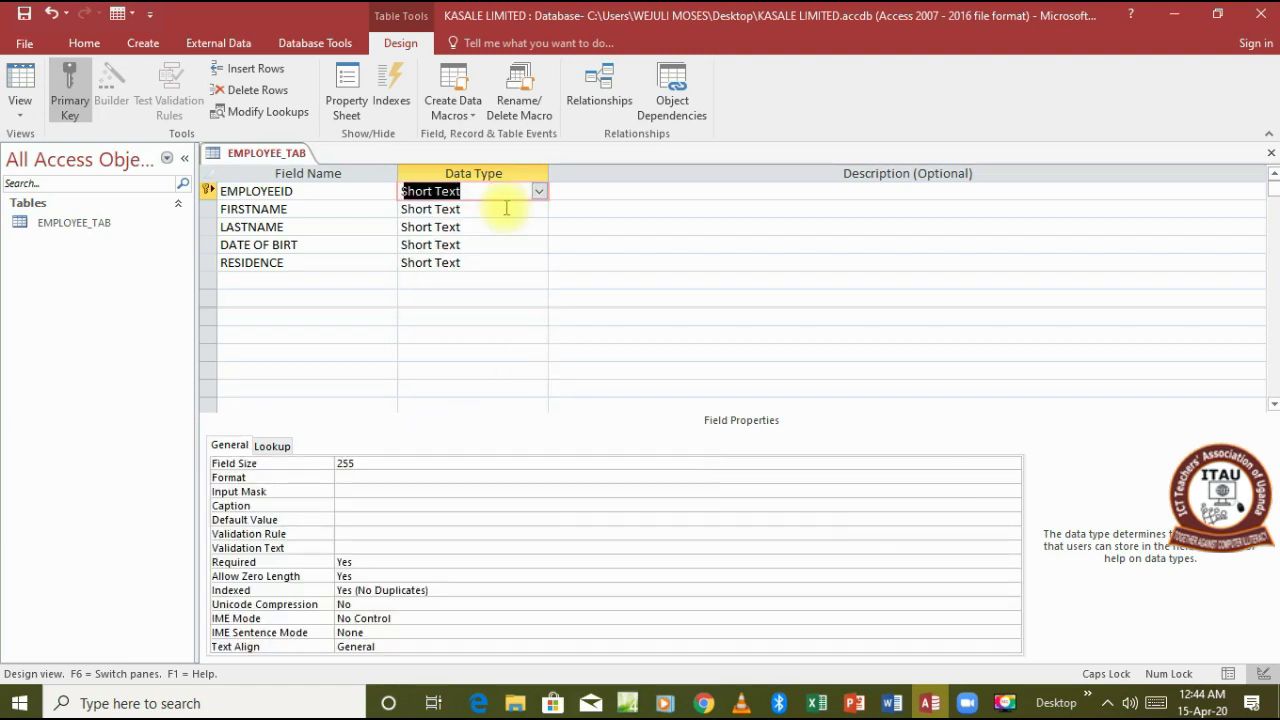